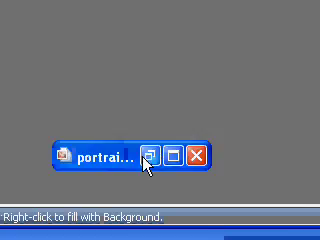
# Step: Restore the portrait window and add a new raster layer, Raster 2
pyautogui.click(148, 156)
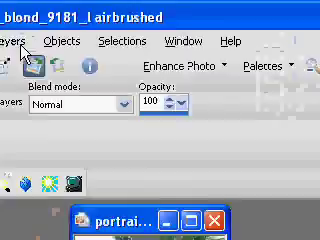
pyautogui.click(114, 43)
pyautogui.click(123, 63)
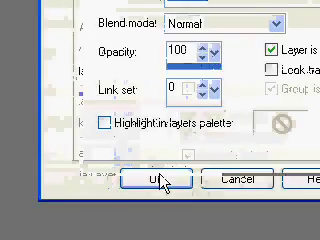
pyautogui.click(173, 182)
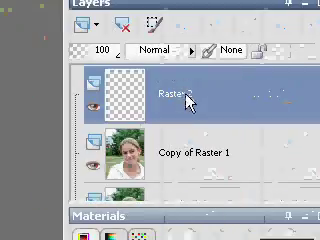
# Step: Move Raster 2 below Copy of Raster 1 and hide Raster 1
pyautogui.moveTo(188, 100); pyautogui.dragTo(185, 178)
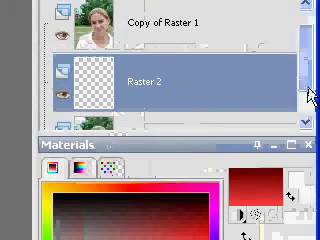
pyautogui.scroll(-2, 230, 122)
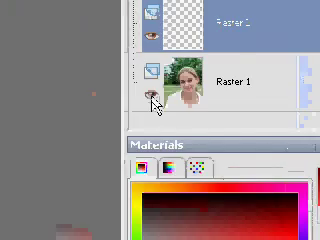
pyautogui.click(152, 97)
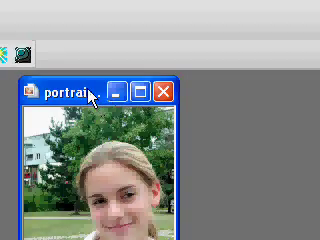
pyautogui.moveTo(90, 95); pyautogui.dragTo(83, 97)
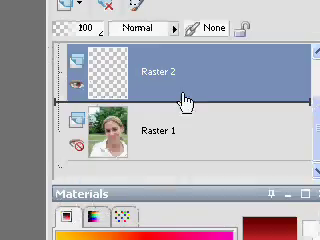
# Step: Make Copy of Raster 1 the active layer and brush a light test stroke on the grass
pyautogui.click(307, 120)
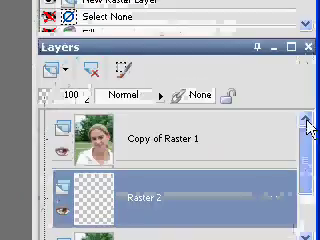
pyautogui.click(252, 128)
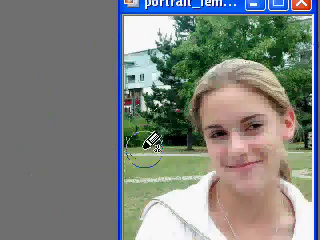
pyautogui.moveTo(163, 131); pyautogui.dragTo(158, 150)
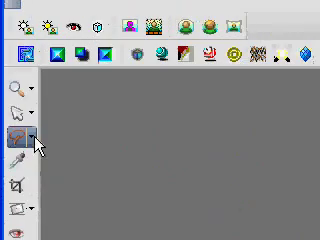
# Step: Pick the rectangular Selection tool, then return to the selection tool list for Magic Wand
pyautogui.click(33, 139)
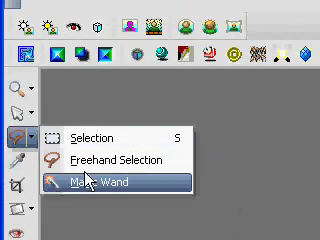
pyautogui.click(88, 141)
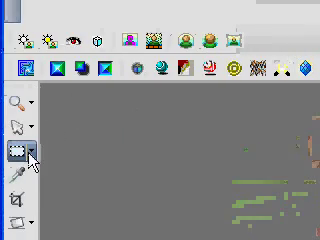
pyautogui.click(33, 155)
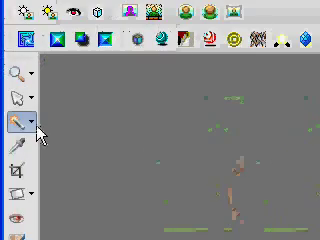
pyautogui.click(36, 126)
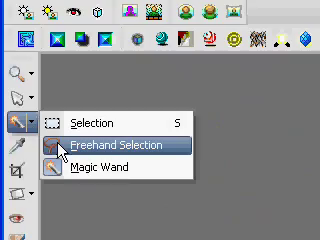
# Step: Switch to Freehand Selection with Edge Seeker type and clear the trial selection around the girl
pyautogui.click(62, 150)
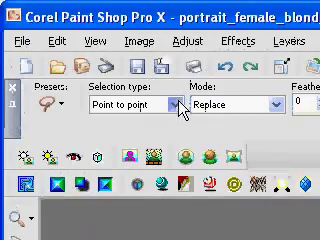
pyautogui.click(177, 105)
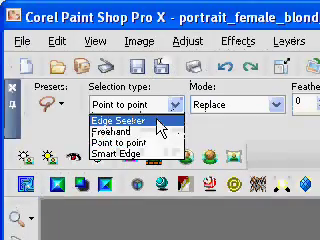
pyautogui.click(157, 122)
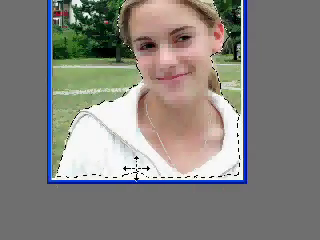
pyautogui.click(133, 149)
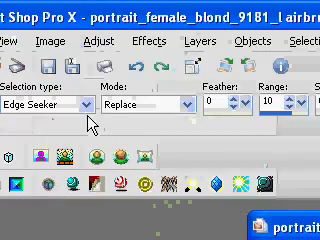
# Step: Trace a trial freehand lasso along the girl's shoulder and up her face
pyautogui.click(87, 105)
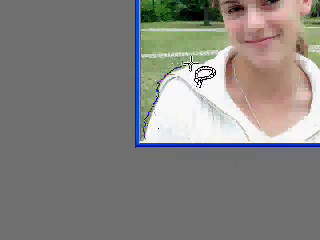
pyautogui.moveTo(190, 65); pyautogui.dragTo(212, 122)
pyautogui.moveTo(224, 104)
pyautogui.mouseDown()
pyautogui.moveTo(201, 88)
pyautogui.moveTo(228, 130)
pyautogui.moveTo(222, 101)
pyautogui.moveTo(165, 135)
pyautogui.mouseUp()
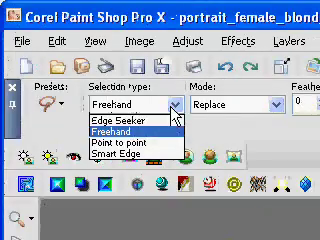
# Step: Keep the Freehand selection type, then return to the selection type list for Smart Edge
pyautogui.click(150, 175)
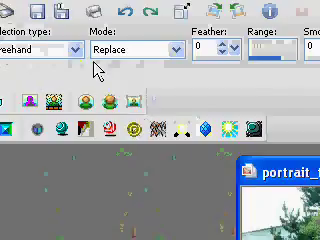
pyautogui.click(76, 105)
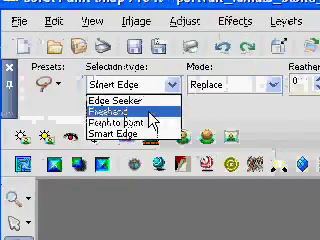
# Step: Outline the girl point to point from the jacket's lower-left edge, closing the shape
pyautogui.click(60, 112)
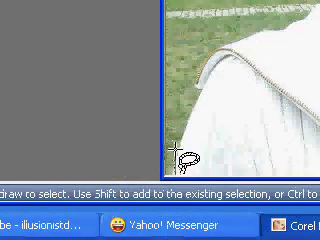
pyautogui.click(174, 155)
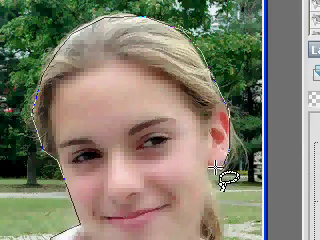
pyautogui.doubleClick(180, 185)
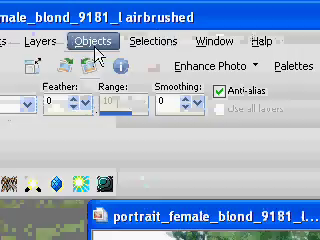
# Step: Invert the selection, delete the outdoor background, and make Raster 2 the active layer
pyautogui.click(145, 50)
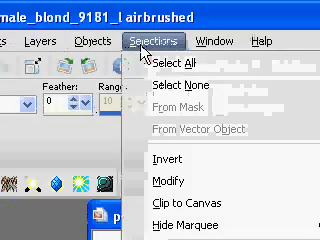
pyautogui.click(172, 168)
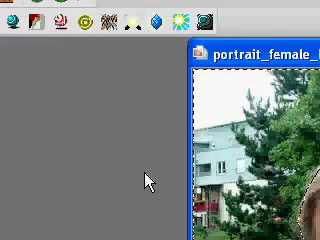
pyautogui.press('Delete')
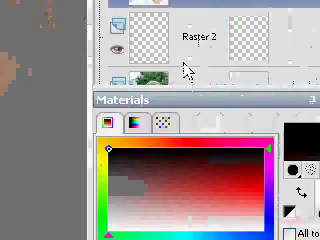
pyautogui.click(185, 70)
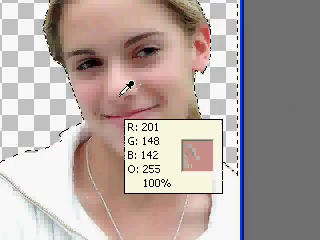
pyautogui.hotkey('ctrl', 'z')
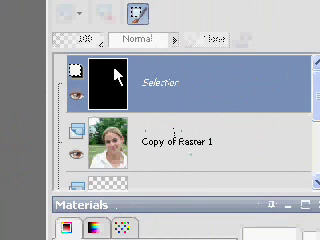
pyautogui.moveTo(150, 86)
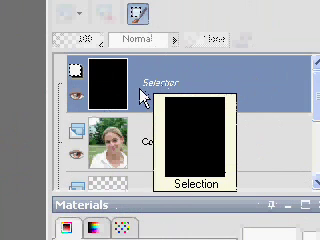
# Step: Rename the mask layer 'Selection', reset colours to black and white, and make white the foreground
pyautogui.click(146, 89)
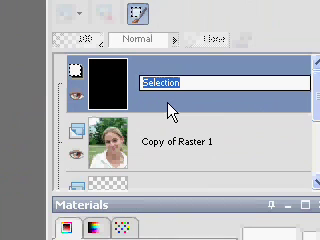
pyautogui.press('Return')
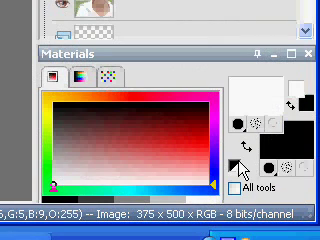
pyautogui.click(237, 167)
pyautogui.click(250, 148)
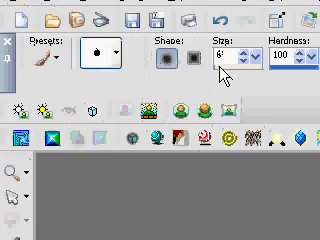
pyautogui.write('0')
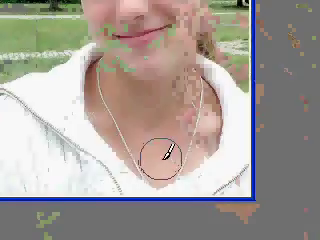
# Step: Brush white mask strokes across the girl's neck, white top and shoulders
pyautogui.moveTo(165, 155); pyautogui.dragTo(235, 90)
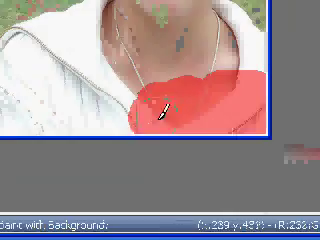
pyautogui.moveTo(163, 112); pyautogui.dragTo(170, 112)
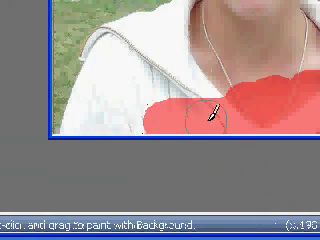
pyautogui.moveTo(212, 115)
pyautogui.mouseDown()
pyautogui.moveTo(122, 112)
pyautogui.moveTo(126, 108)
pyautogui.moveTo(106, 113)
pyautogui.mouseUp()
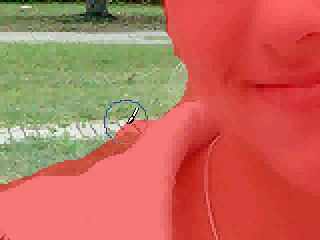
# Step: Mask the patch beside her shoulder, then swap colours to erase stray mask
pyautogui.click(126, 121)
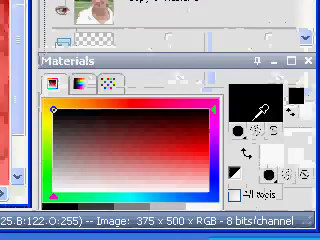
pyautogui.click(246, 157)
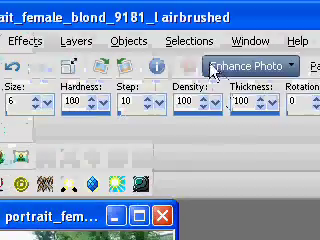
# Step: Exit mask editing via Edit Selection and test-delete the selected girl
pyautogui.click(196, 42)
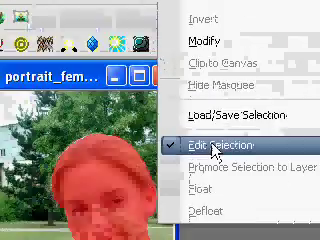
pyautogui.click(214, 150)
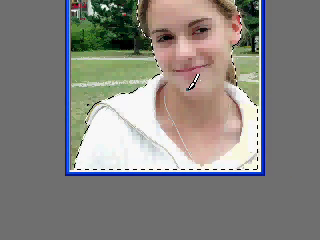
pyautogui.keyDown('ctrl'); pyautogui.click(191, 87); pyautogui.keyUp('ctrl')
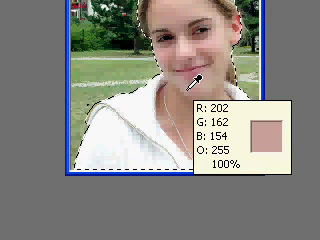
pyautogui.press('Delete')
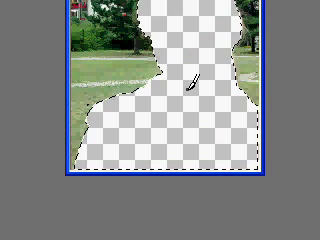
# Step: Undo the deletion and bring back the red mask overlay
pyautogui.keyDown('ctrl'); pyautogui.click(191, 87); pyautogui.keyUp('ctrl')
pyautogui.hotkey('ctrl', 'z')
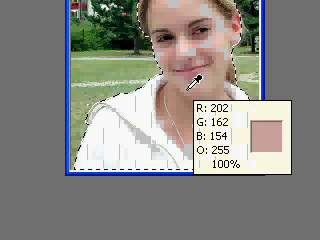
pyautogui.press('q')
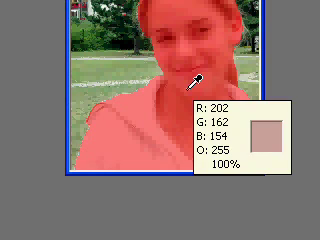
pyautogui.press('b')
pyautogui.keyDown('ctrl'); pyautogui.click(196, 80); pyautogui.keyUp('ctrl')
# Step: Invert the selection to the outdoor background and delete it to transparency
pyautogui.press('q')
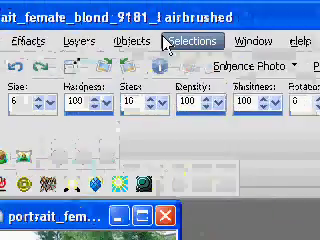
pyautogui.click(170, 43)
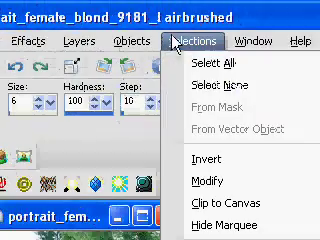
pyautogui.click(208, 160)
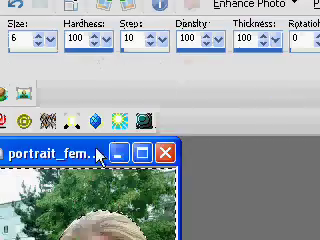
pyautogui.moveTo(100, 155); pyautogui.dragTo(175, 157)
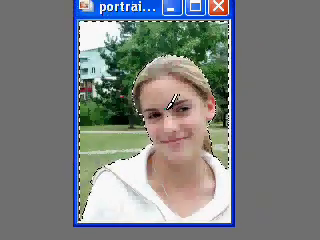
pyautogui.press('Delete')
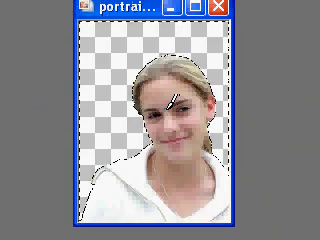
pyautogui.moveTo(189, 143)
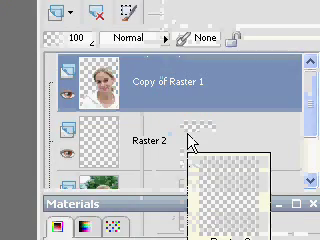
# Step: Flood-fill the empty Raster 2 layer with the Duotone red gradient
pyautogui.click(190, 143)
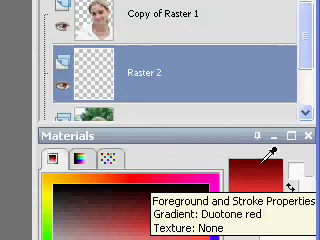
pyautogui.click(270, 152)
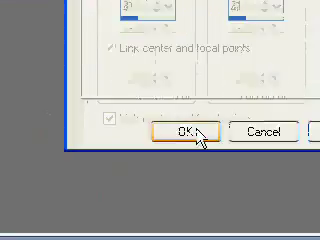
pyautogui.click(199, 135)
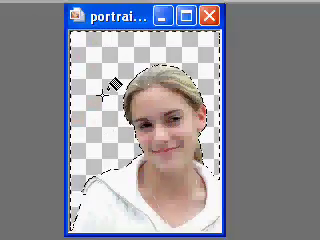
pyautogui.click(103, 94)
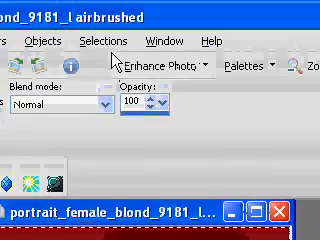
# Step: Bring up the Selections menu to deselect everything with Select None
pyautogui.click(115, 32)
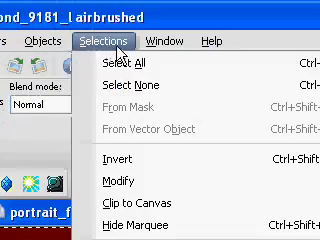